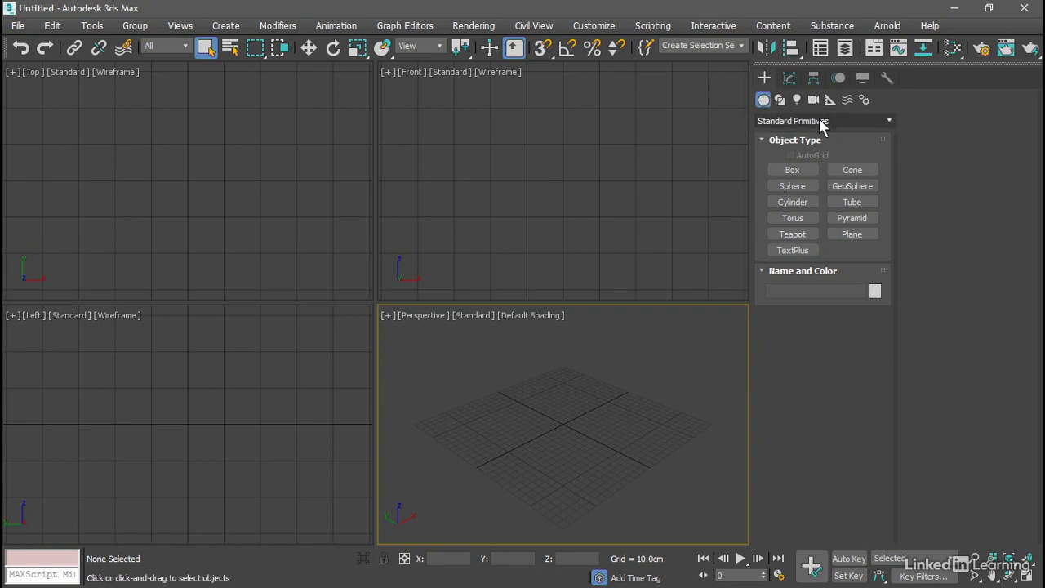
Step: Create a TextPlus object in the Front viewport with a text region about 769 cm wide and 261 cm long
click(811, 254)
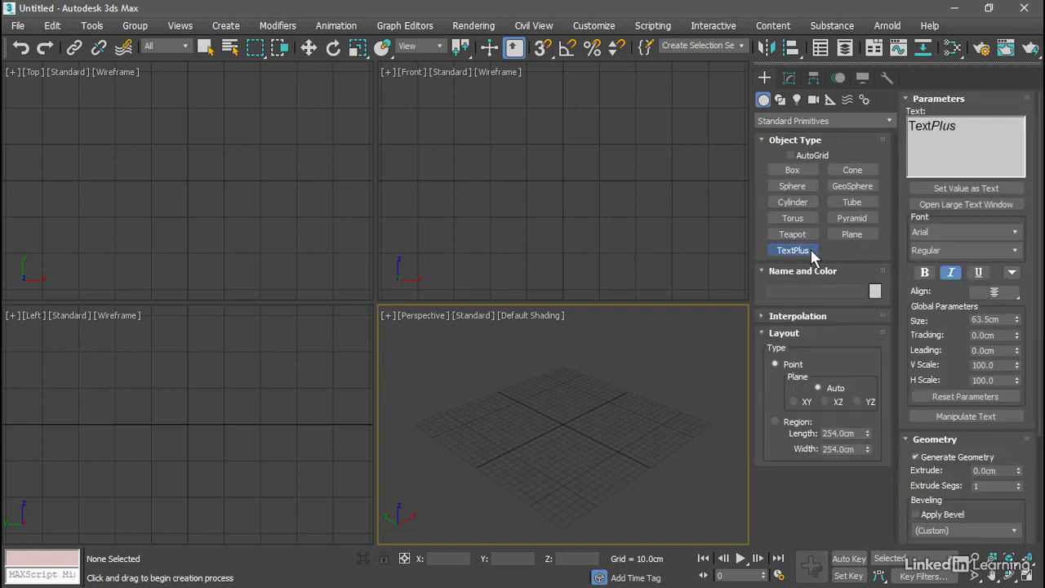
click(420, 93)
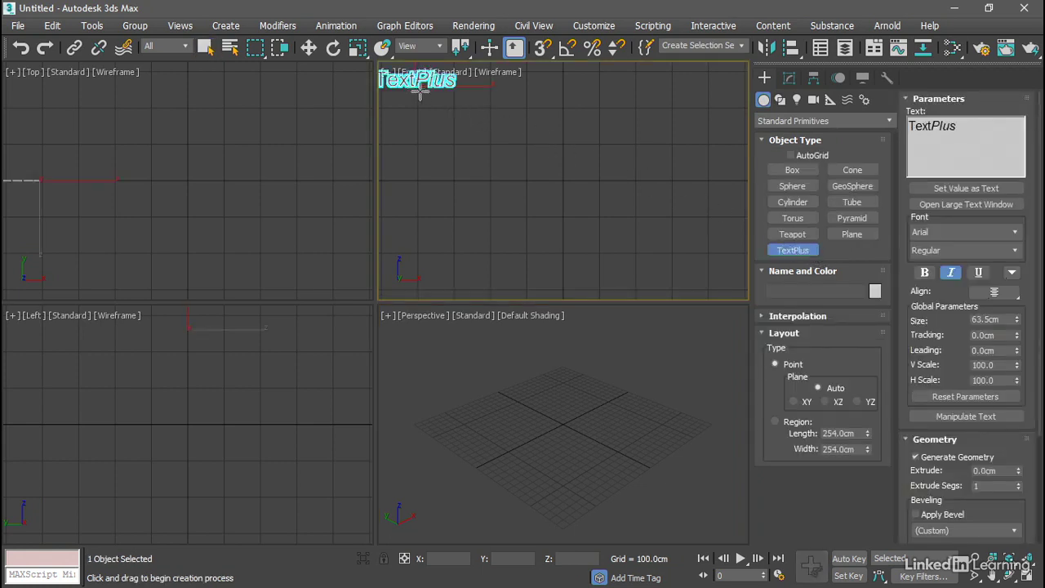
drag(420, 92, 694, 181)
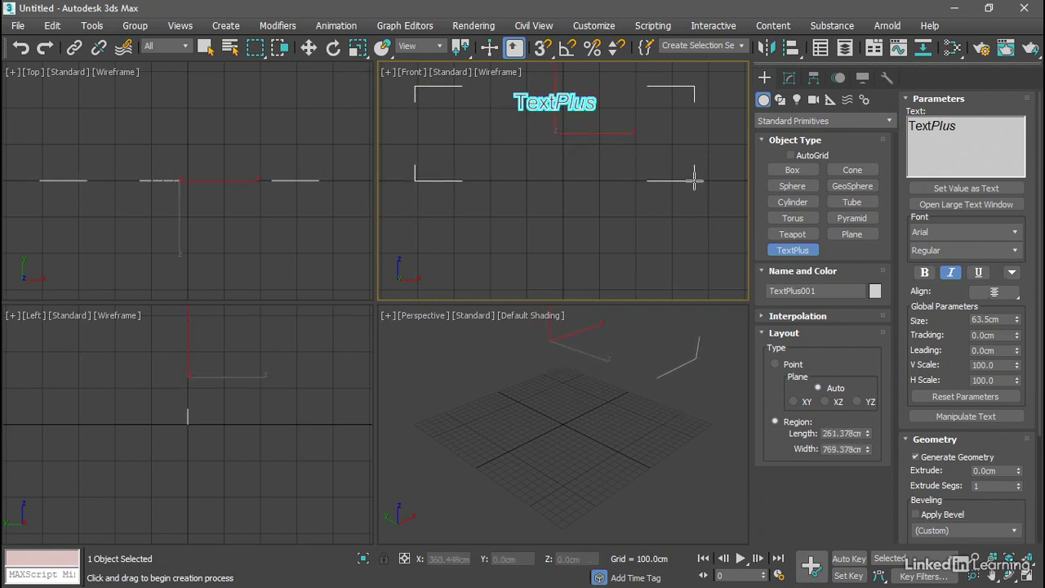
right_click(708, 221)
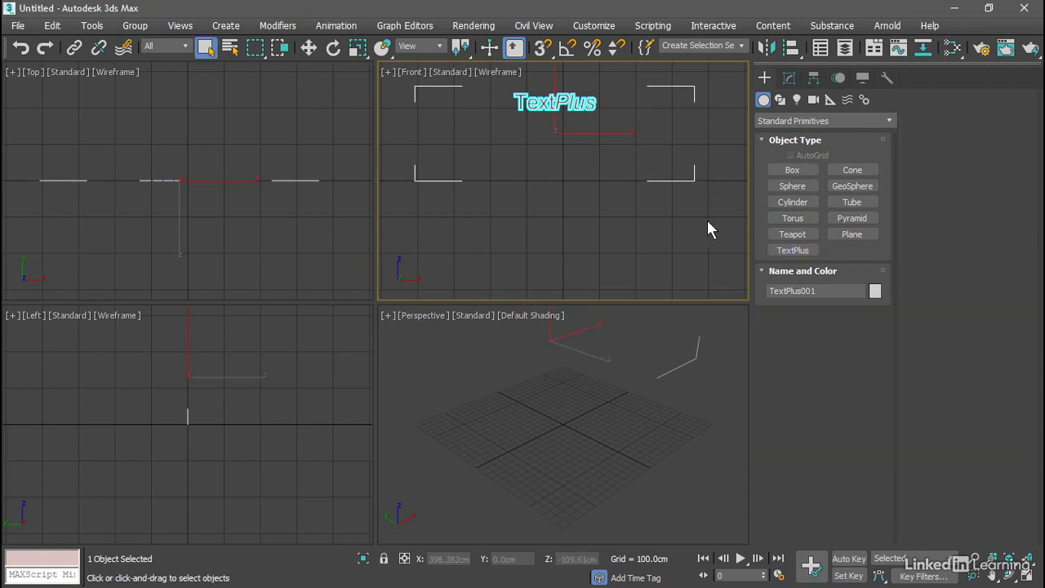
Step: Open the text object's parameters for modification and narrow its layout region width to about 123.1 cm
click(790, 78)
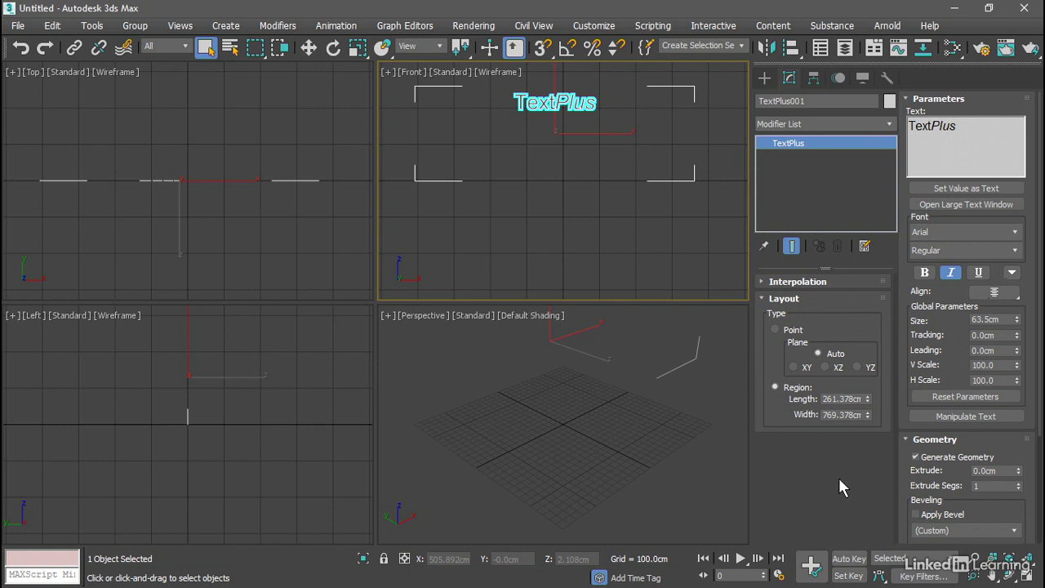
click(1031, 564)
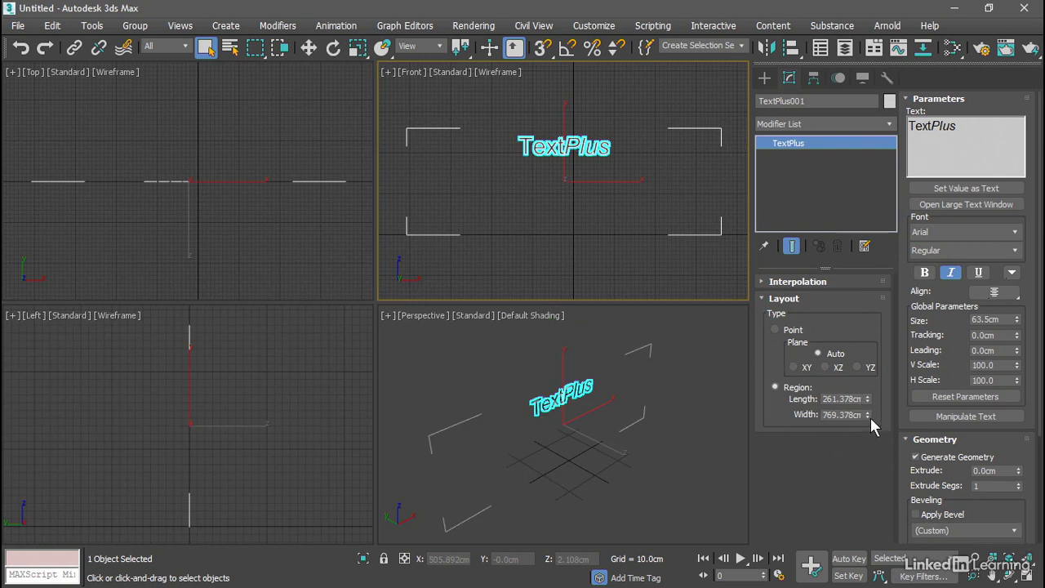
drag(868, 416, 869, 481)
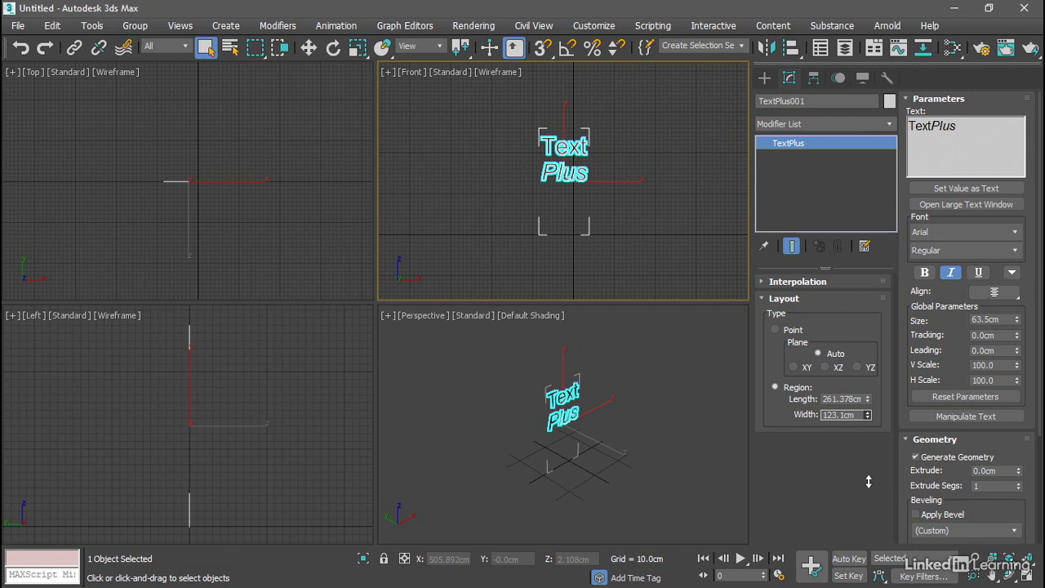
drag(868, 482, 868, 484)
Step: Switch the text's layout type to Point and turn off Generate Geometry
click(775, 330)
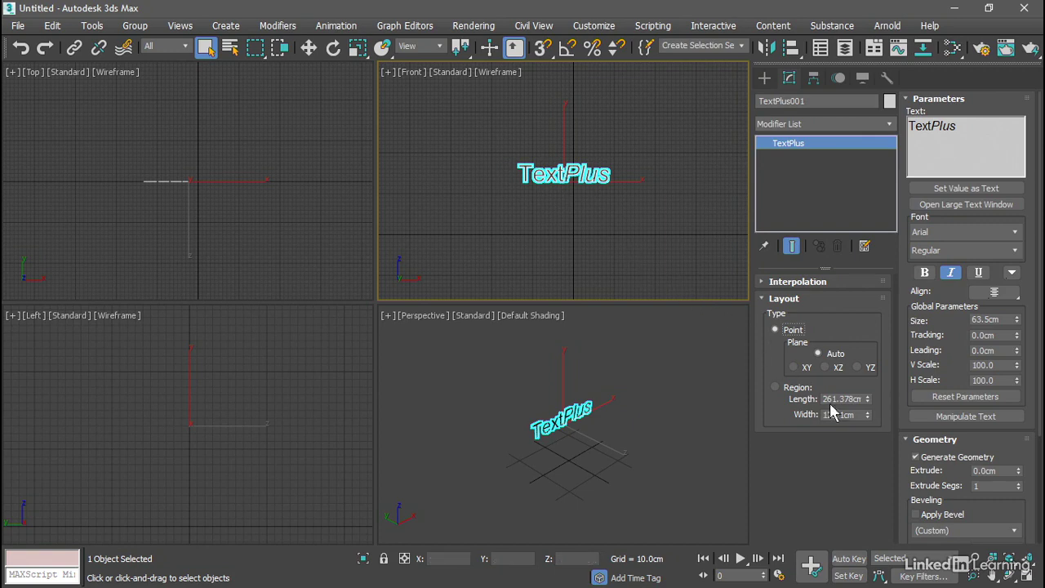
click(1028, 566)
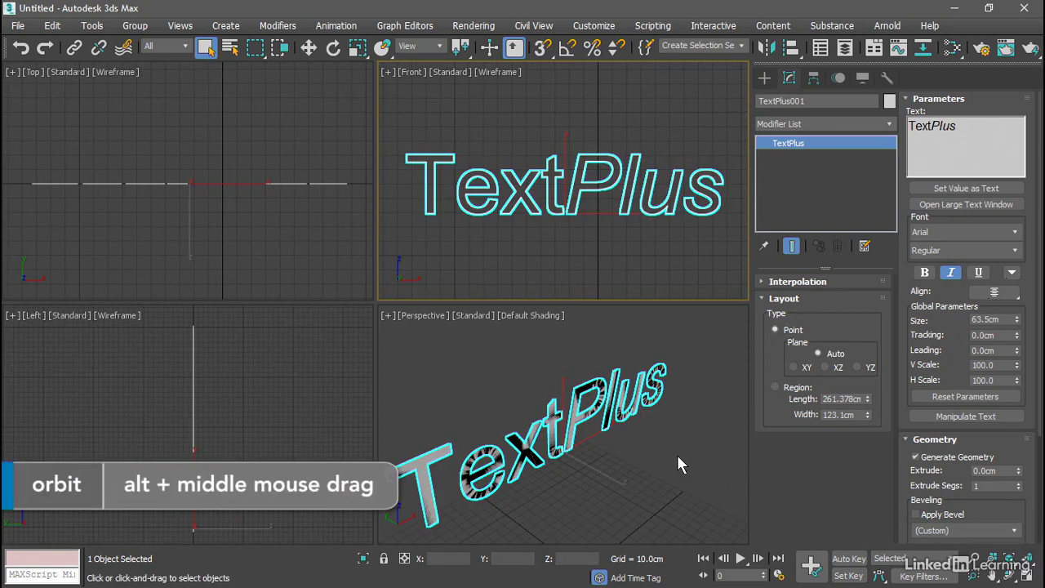
mouse_move(683, 462)
alt+middle_down()
mouse_move(556, 419)
mouse_move(677, 453)
alt+middle_up()
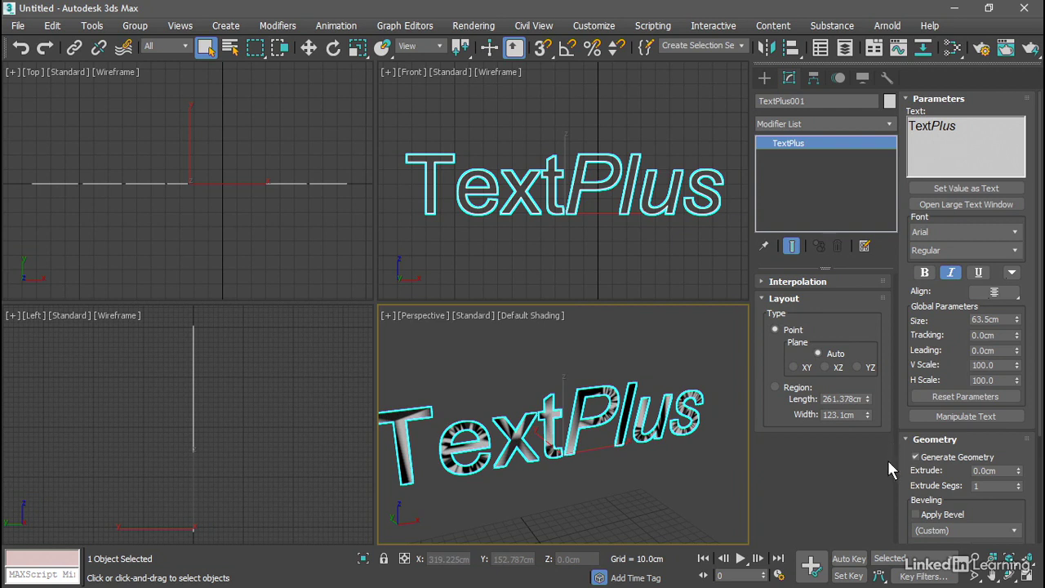
click(915, 456)
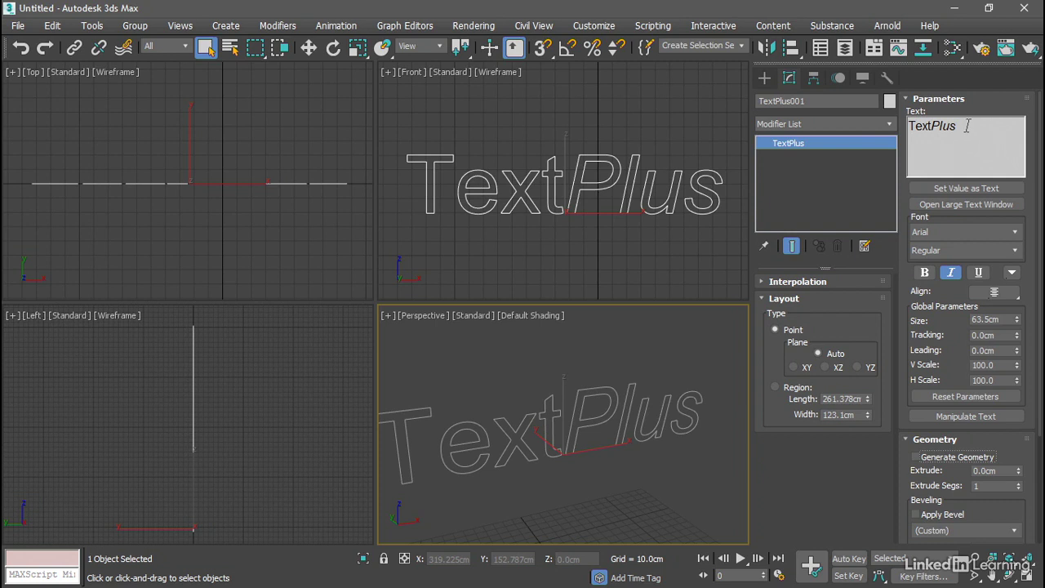
Step: Set the font of the whole text to Arial Black and remove the italic style from "Plus"
drag(967, 126, 907, 127)
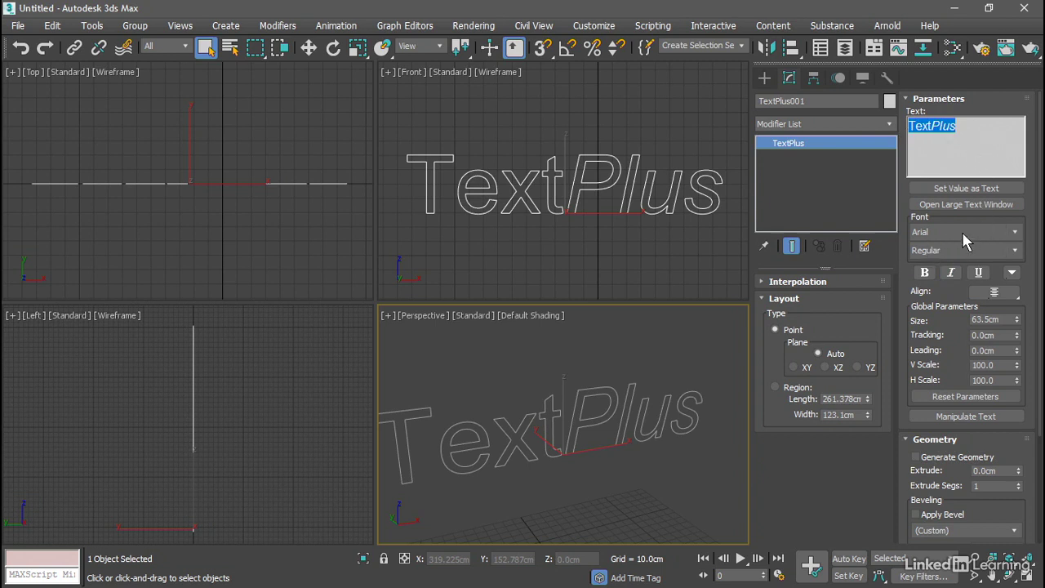
click(1015, 234)
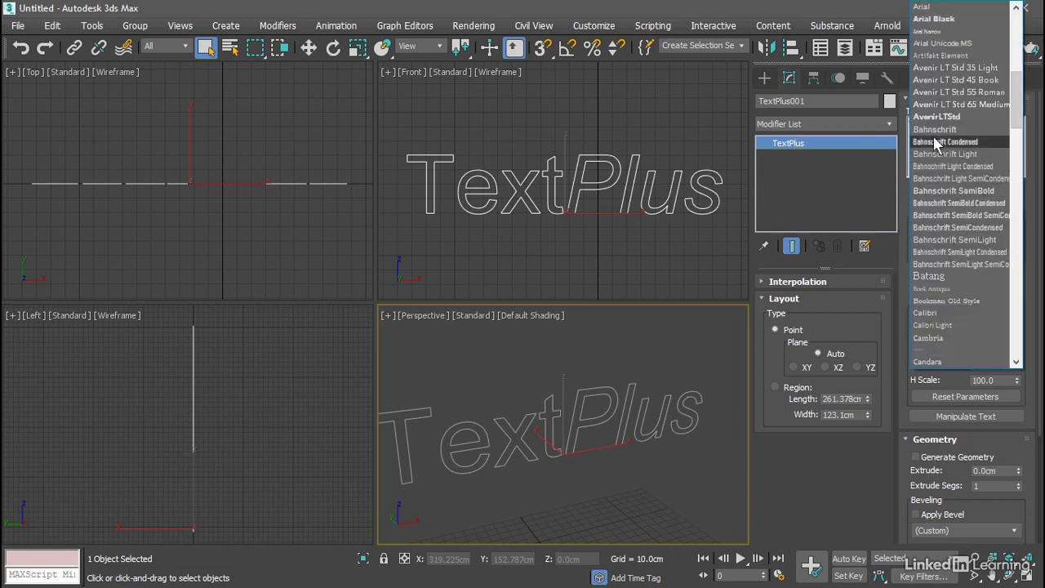
click(938, 18)
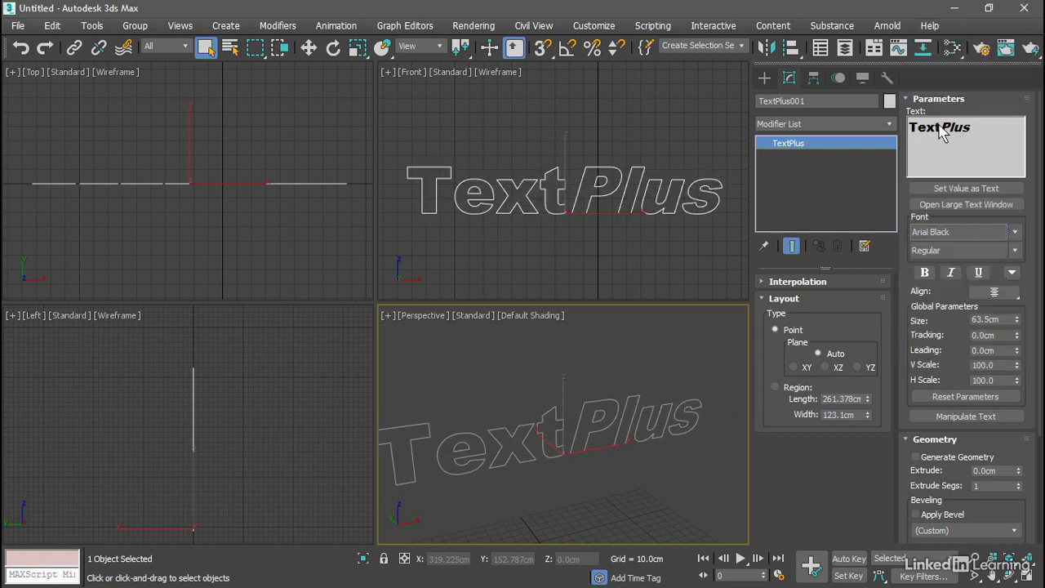
drag(942, 127, 972, 127)
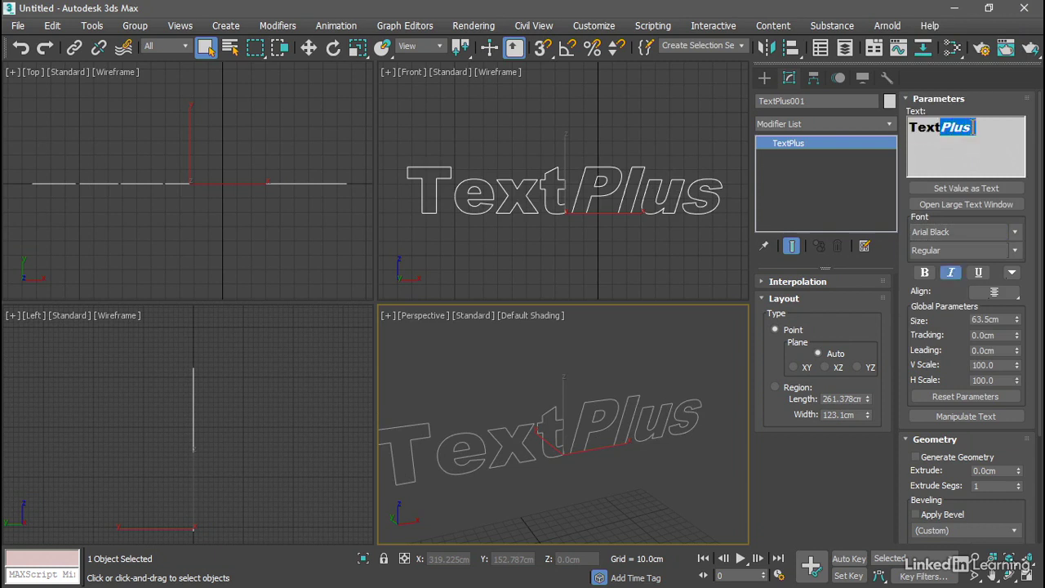
click(951, 275)
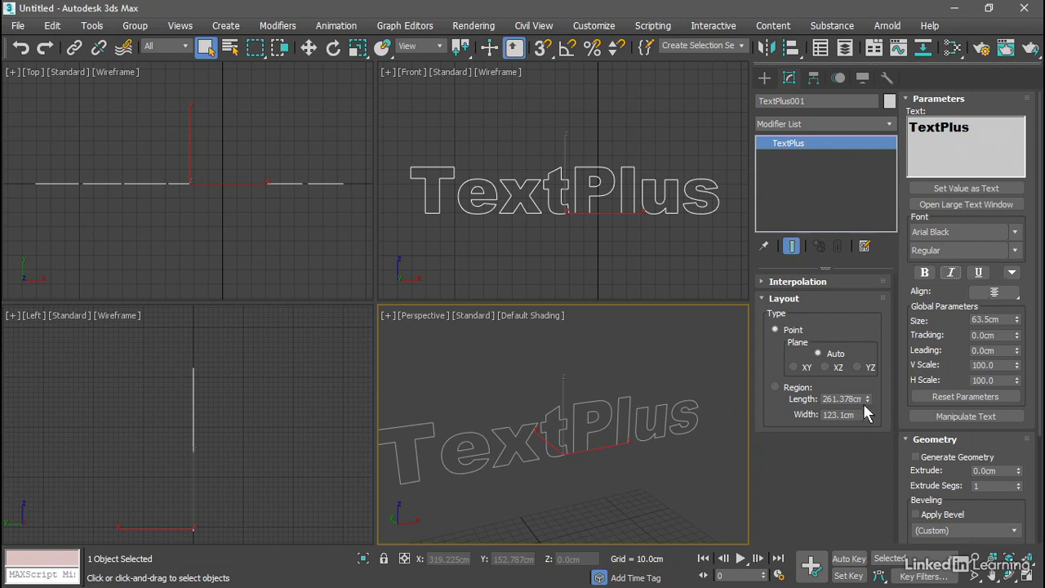
Step: Replace the whole text with "kinetECO"
drag(972, 126, 904, 133)
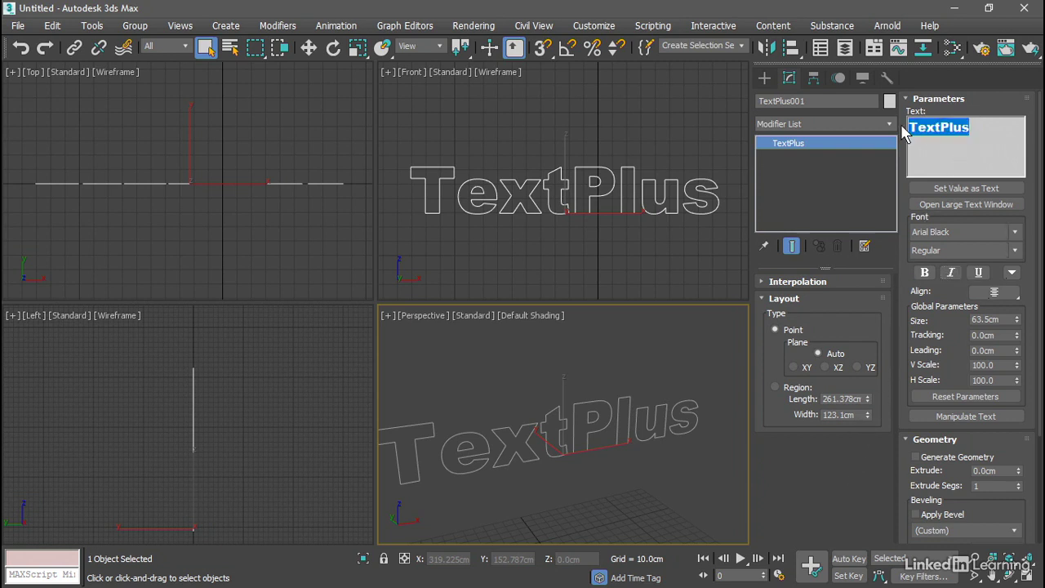
text(kinetECO)
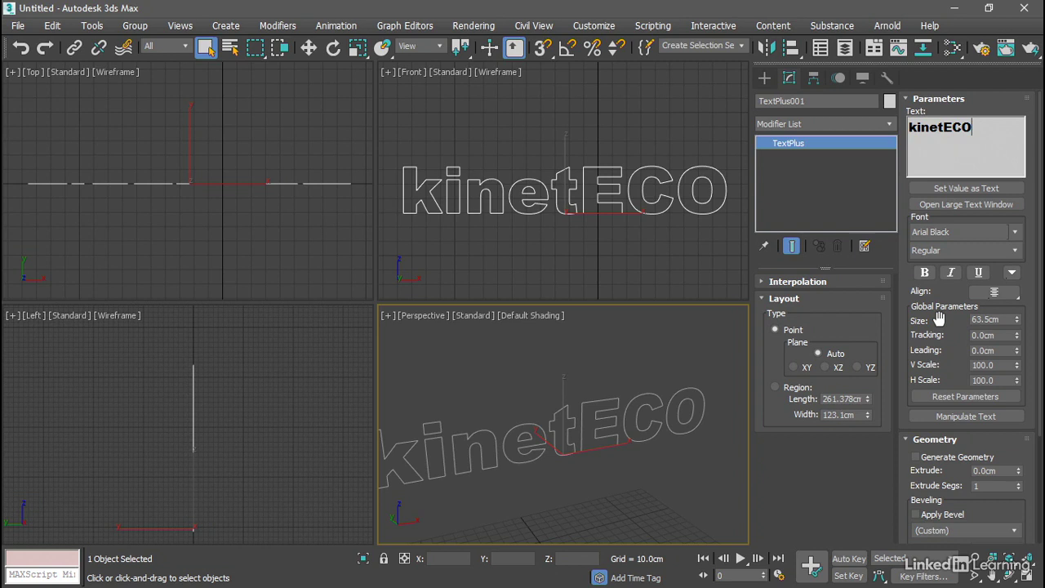
Step: Adjust the text's global parameters to a size of 61.595 cm, tracking of 0.127 cm and V Scale of 162
mouse_move(1017, 320)
mouse_down()
mouse_move(1010, 273)
mouse_move(1014, 329)
mouse_up()
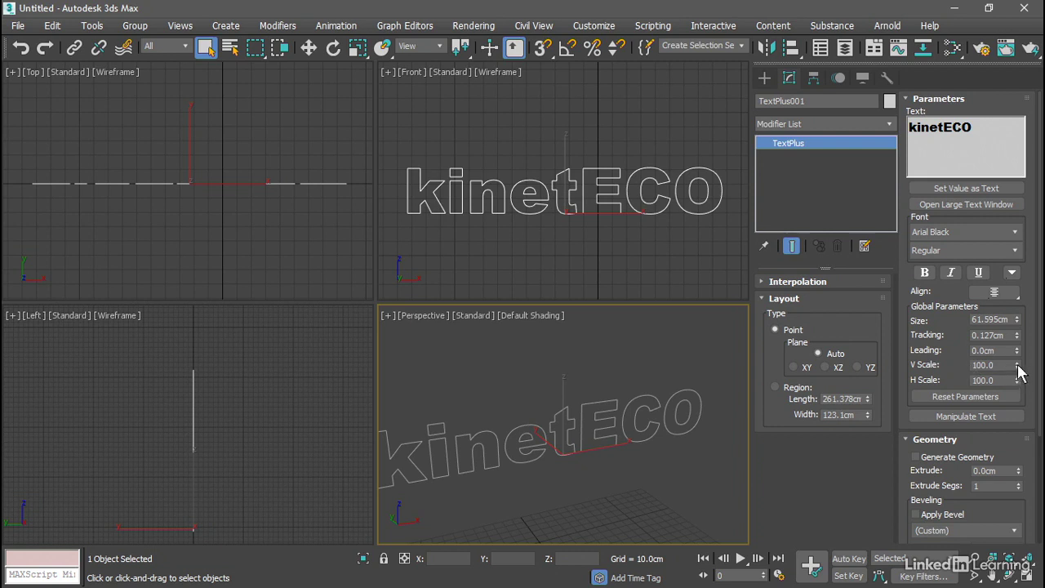
drag(1018, 367, 1018, 317)
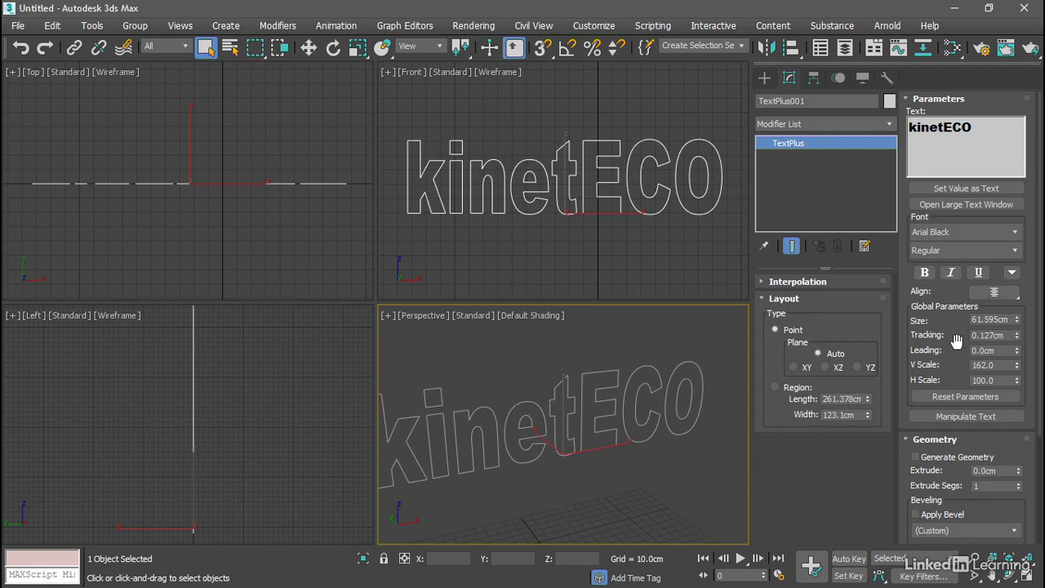
Step: Reset the text's Global V Scale, Global H Scale, Tracking, Leading and Local H Scale for all characters
click(928, 395)
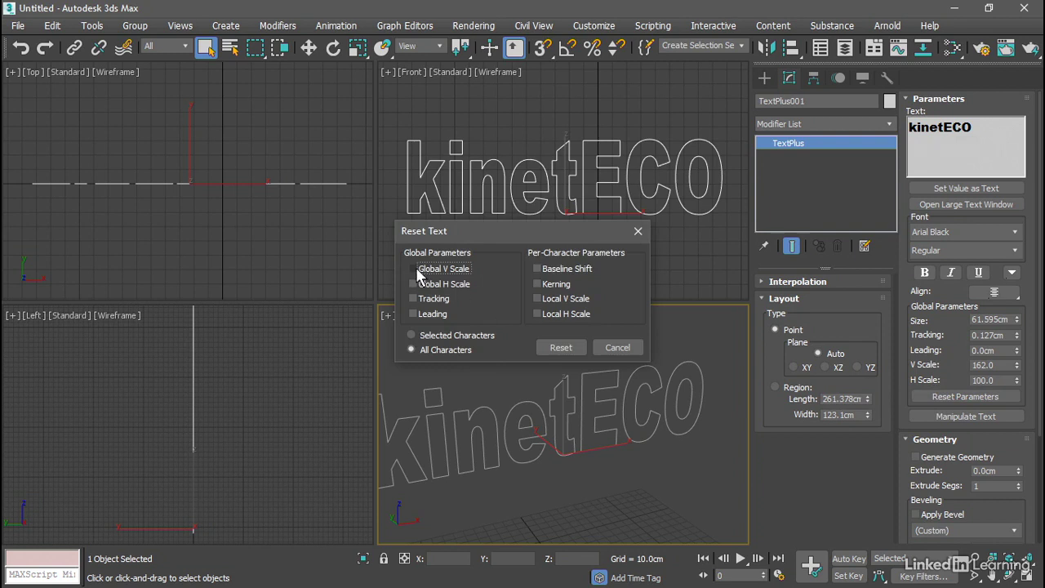
click(414, 268)
click(414, 284)
click(414, 298)
click(414, 314)
click(537, 313)
click(561, 348)
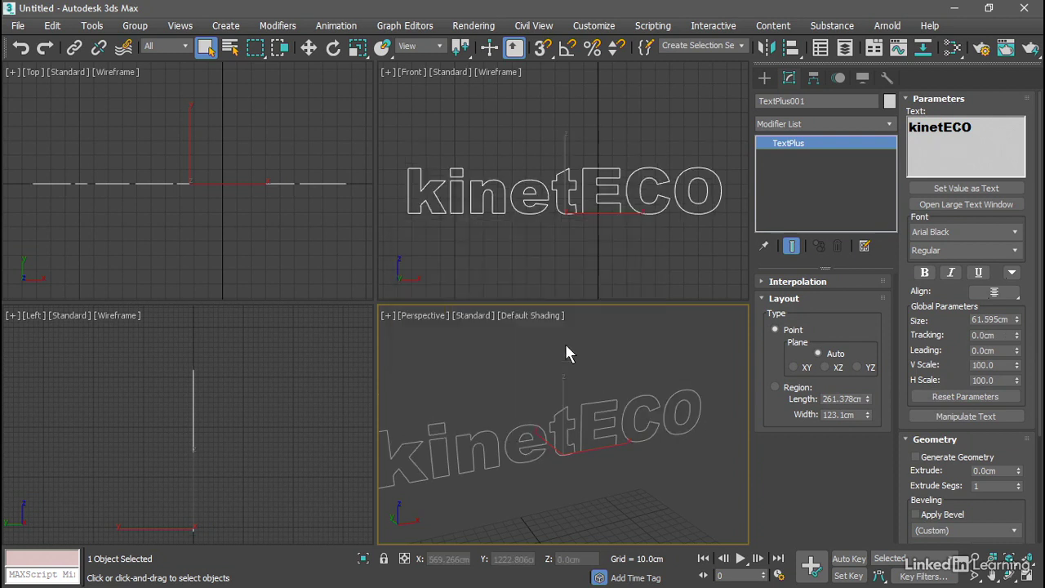
Step: Turn Generate Geometry on for the text and set its extrusion to -10 cm
click(915, 457)
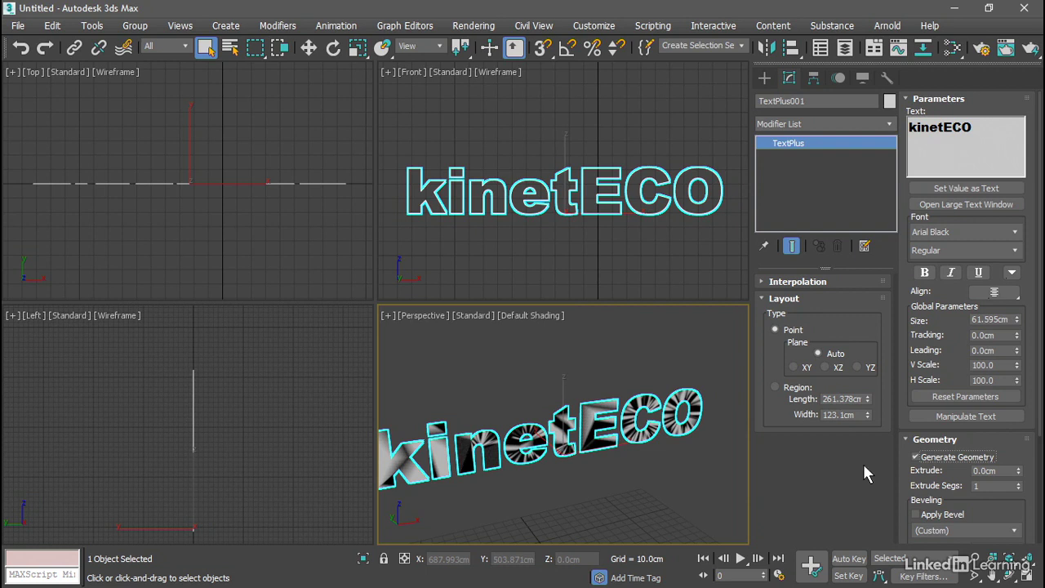
drag(1018, 473, 1018, 36)
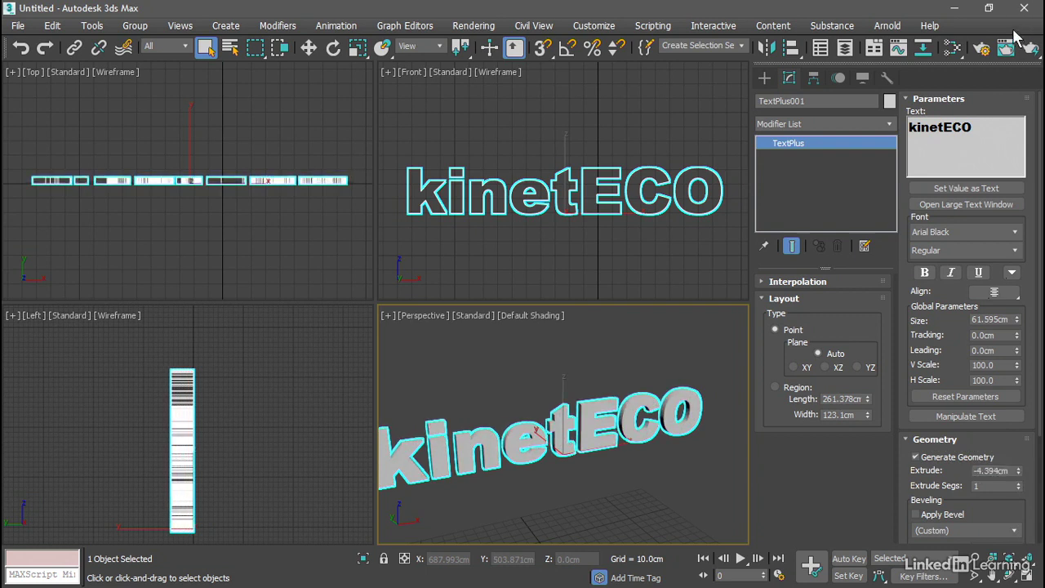
double_click(1005, 470)
text(-10)
key(Return)
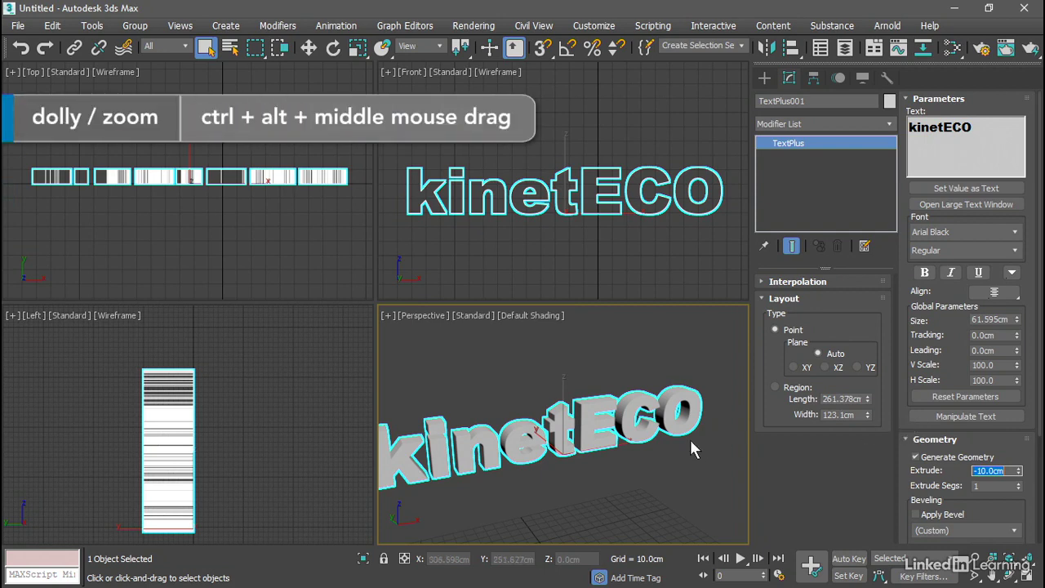
Step: Display edged faces on the letters in the Perspective viewport
ctrl+alt+middle_drag(451, 447, 581, 398)
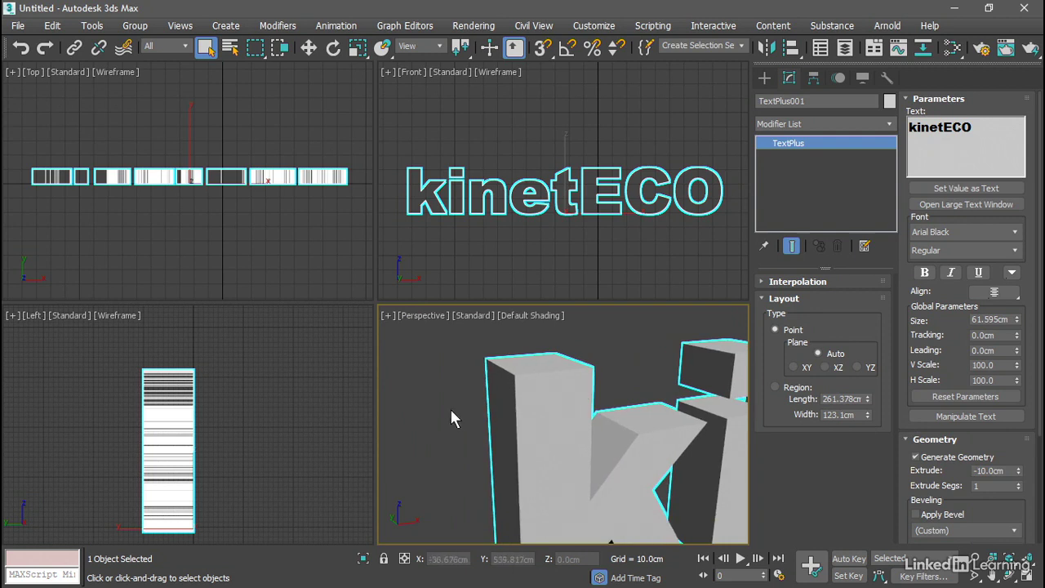
key(F4)
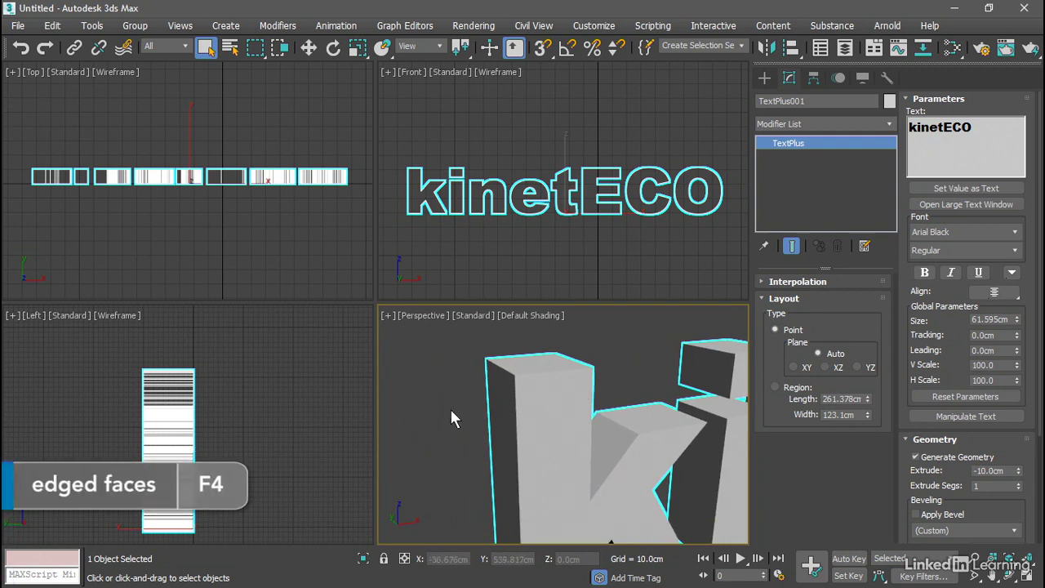
key(F4)
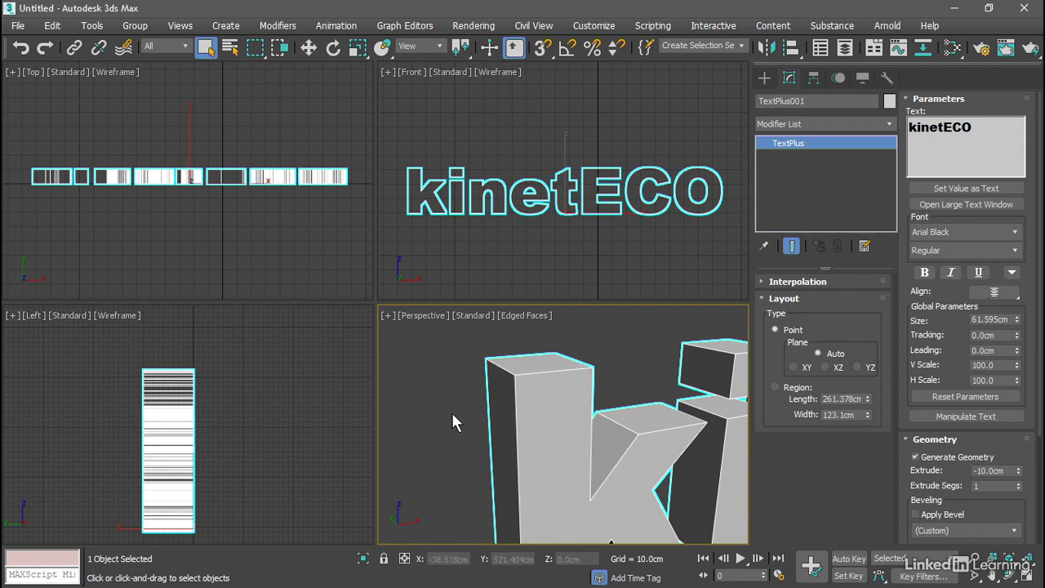
Step: Apply a bevel to the extruded text using the Convex preset
click(916, 515)
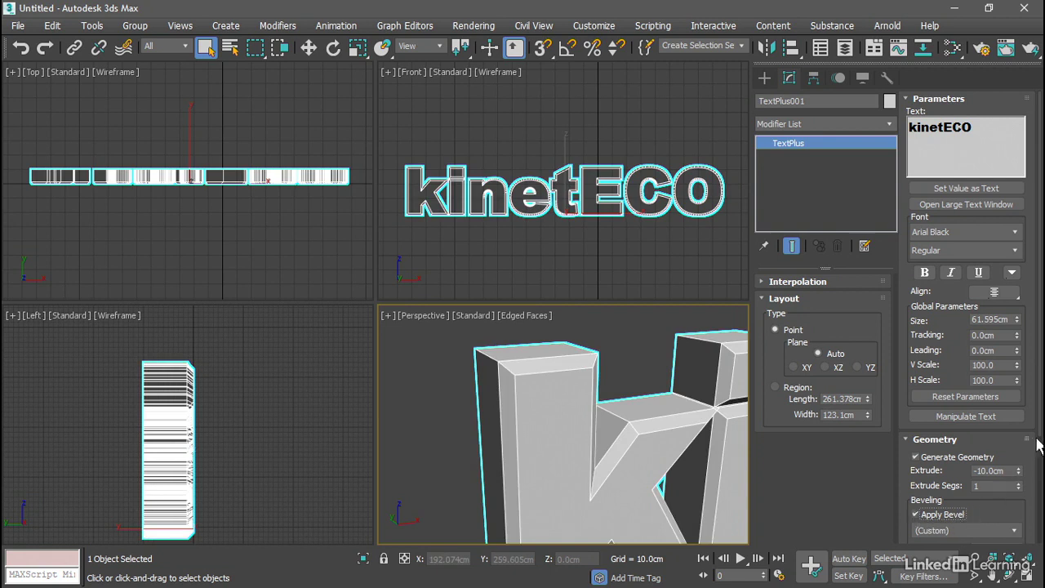
scroll(1039, 447, down, 3)
scroll(986, 392, down, 1)
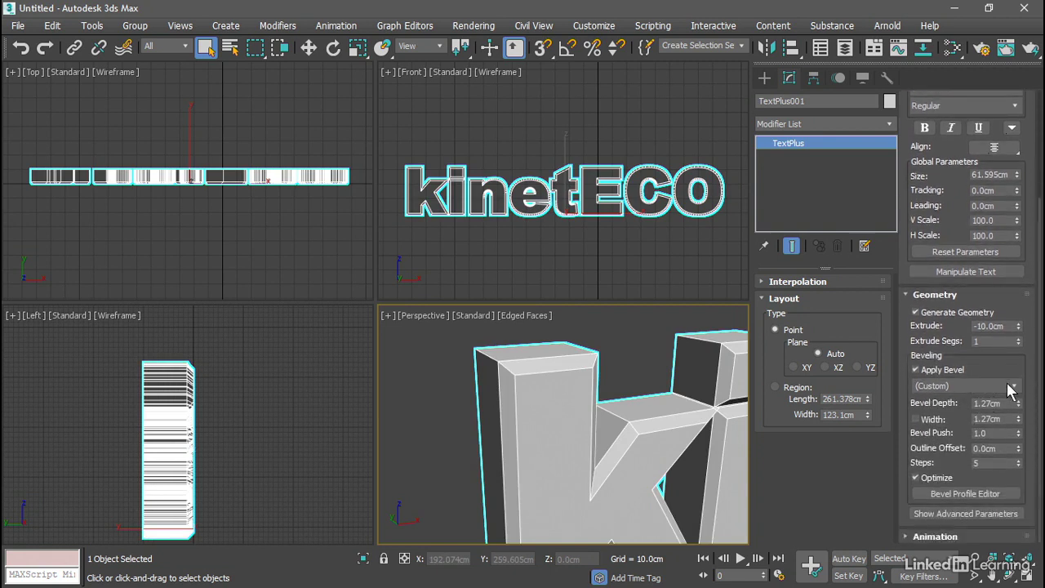
click(1011, 385)
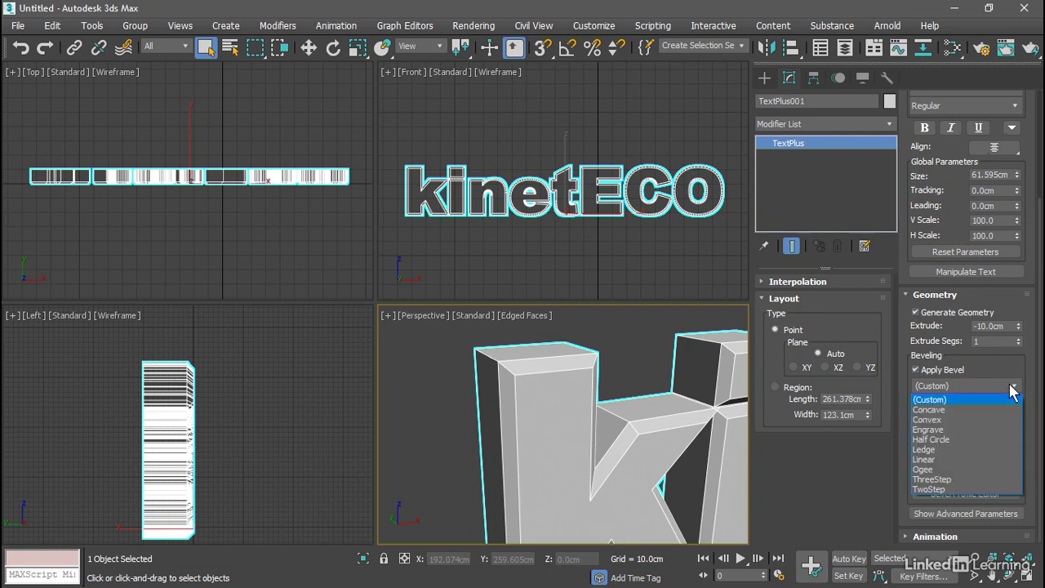
click(986, 421)
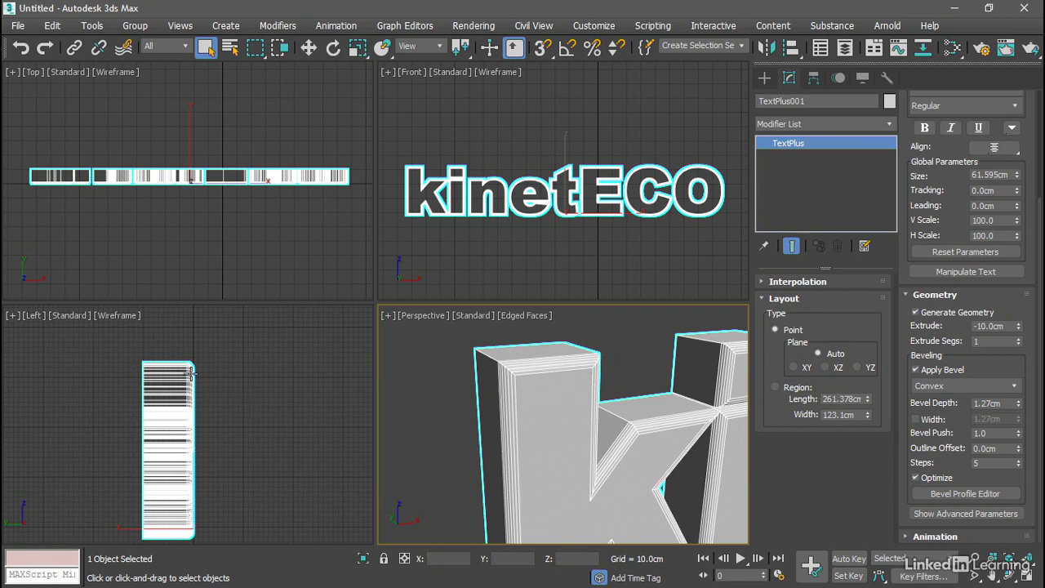
Step: Show the text's advanced geometry parameters and set the End capping to Bevel Cap so the back of the letters is beveled
scroll(190, 374, up, 6)
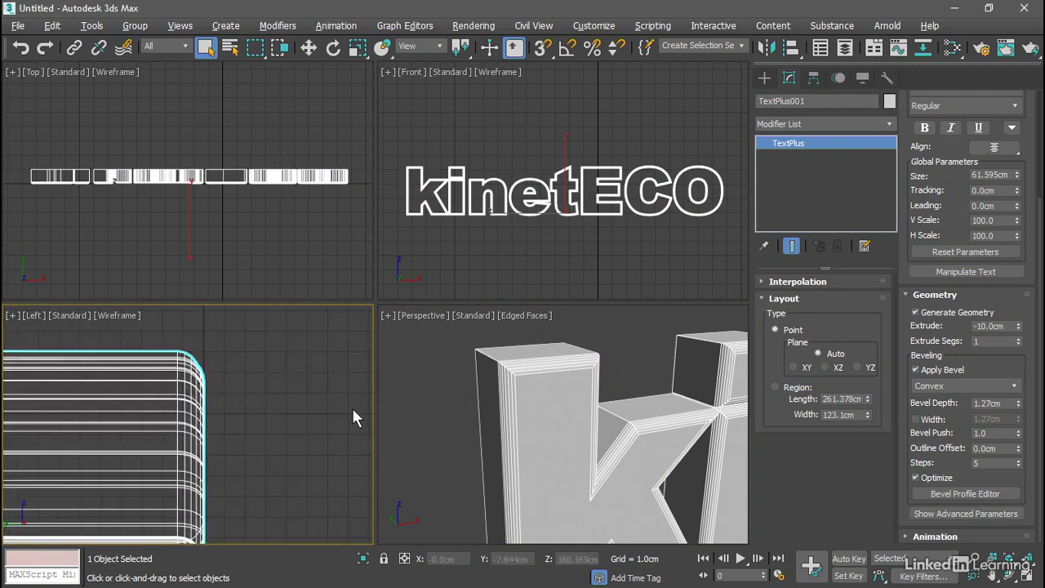
middle_drag(126, 408, 256, 408)
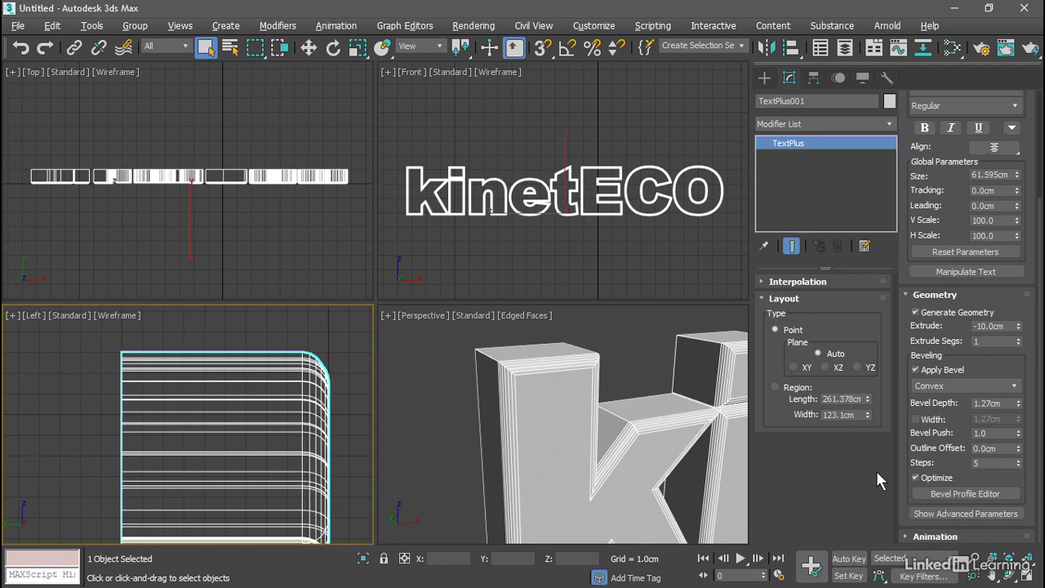
click(943, 513)
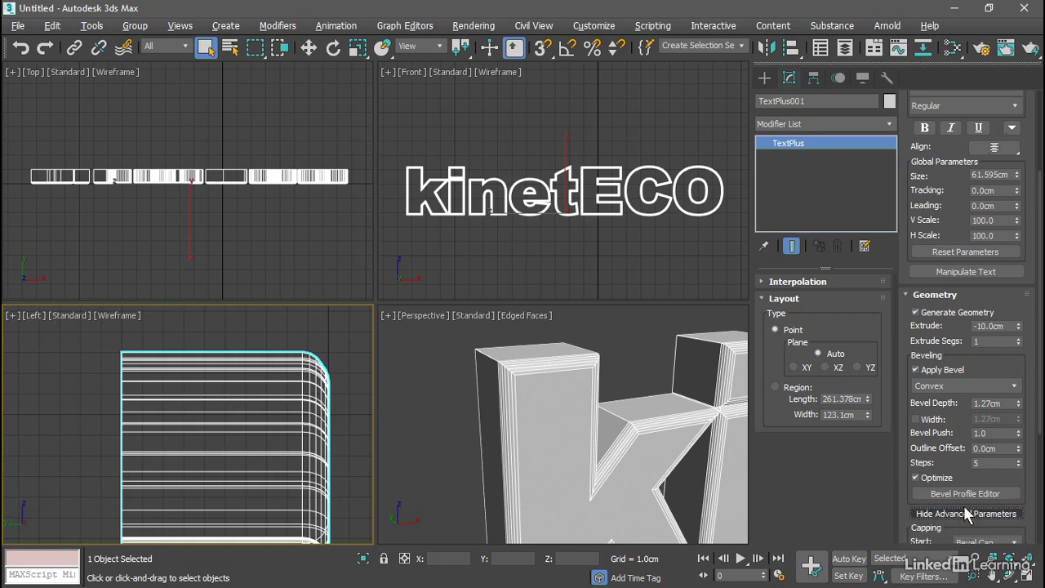
scroll(1040, 429, down, 5)
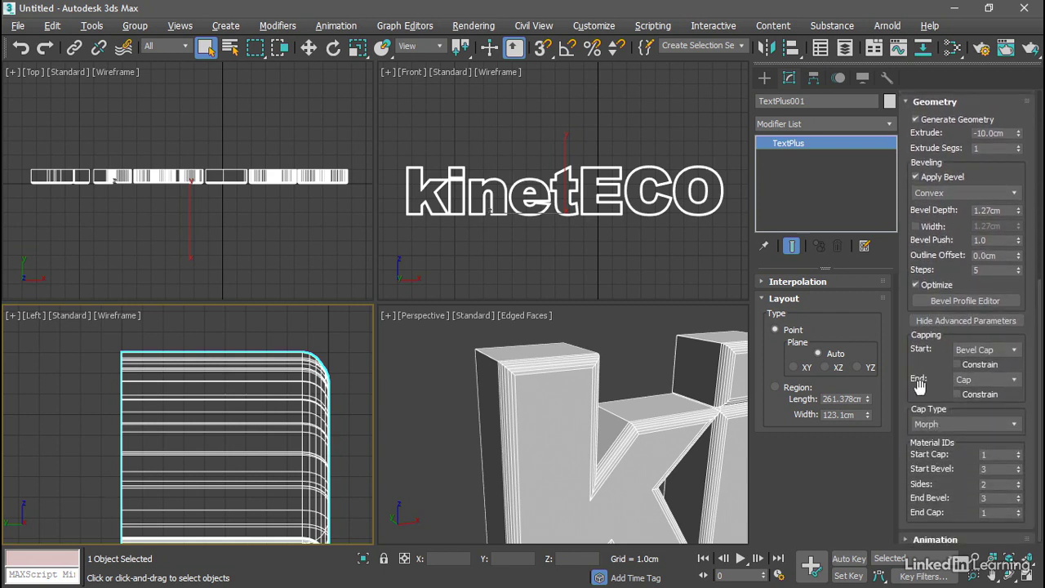
click(990, 381)
click(989, 413)
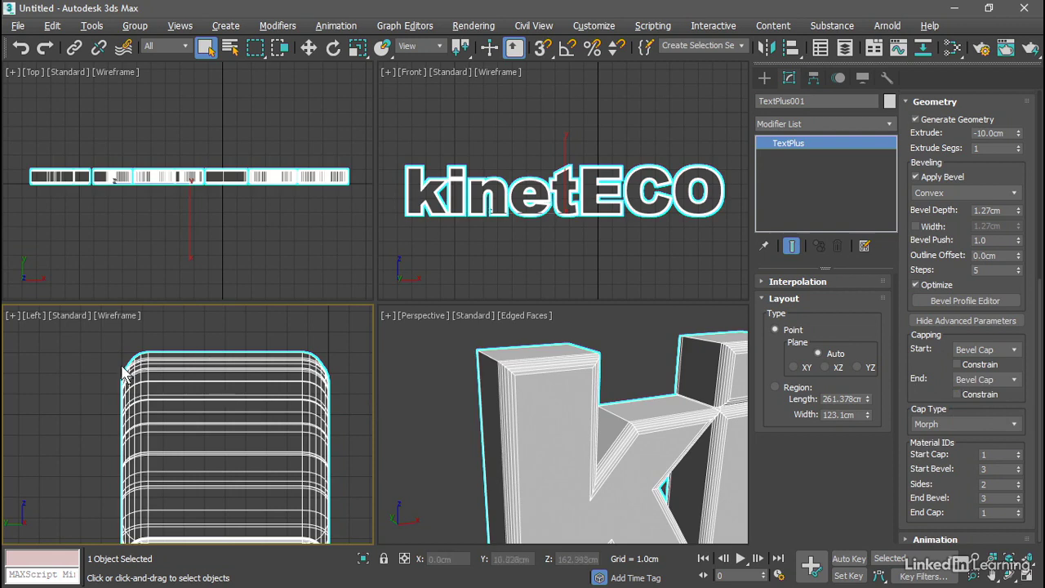
mouse_move(513, 405)
alt+middle_down()
mouse_move(540, 410)
mouse_move(520, 411)
alt+middle_up()
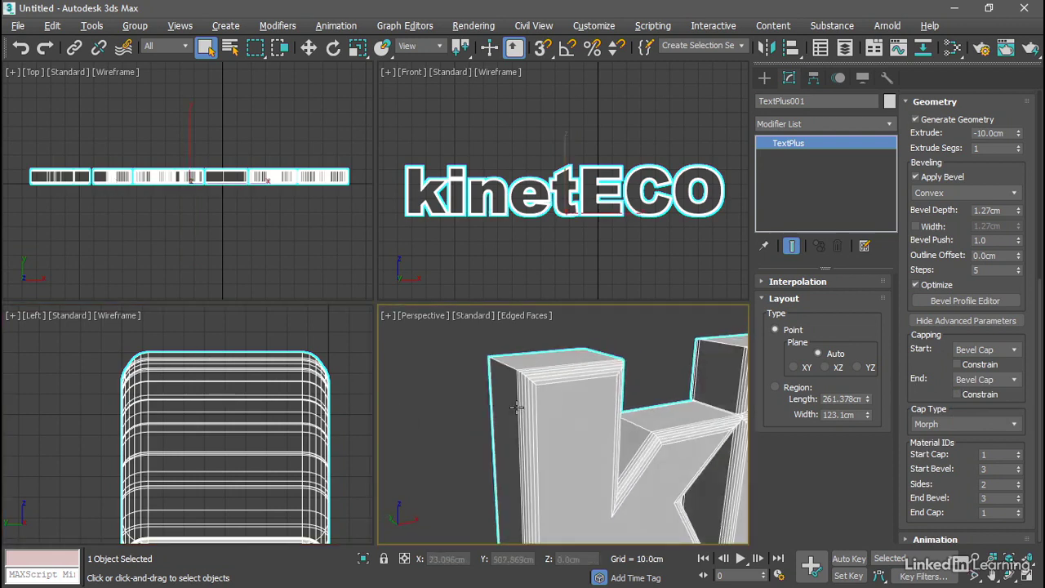
scroll(579, 402, down, 3)
alt+middle_drag(582, 402, 603, 455)
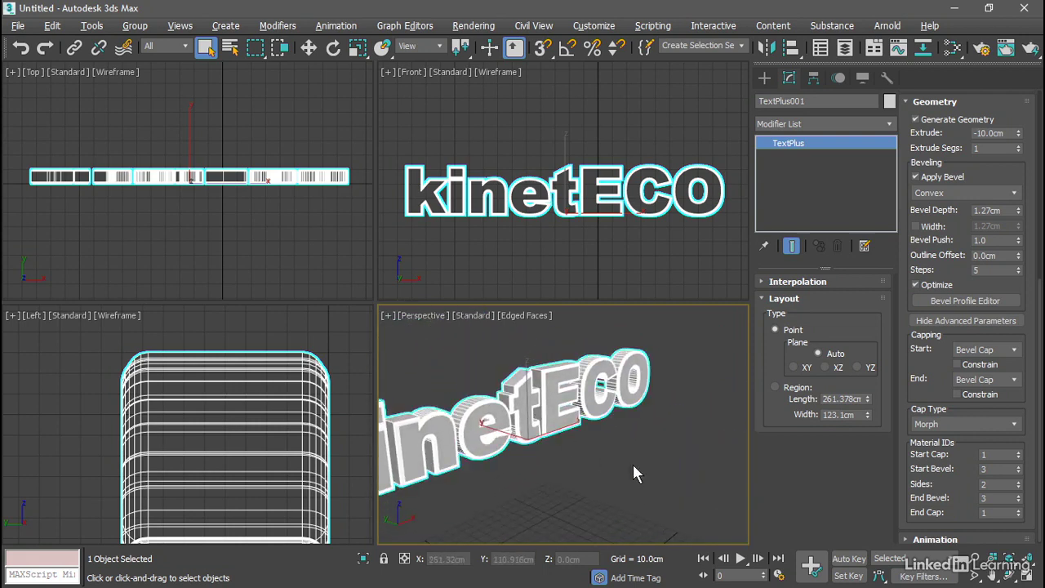
alt+middle_drag(532, 473, 613, 457)
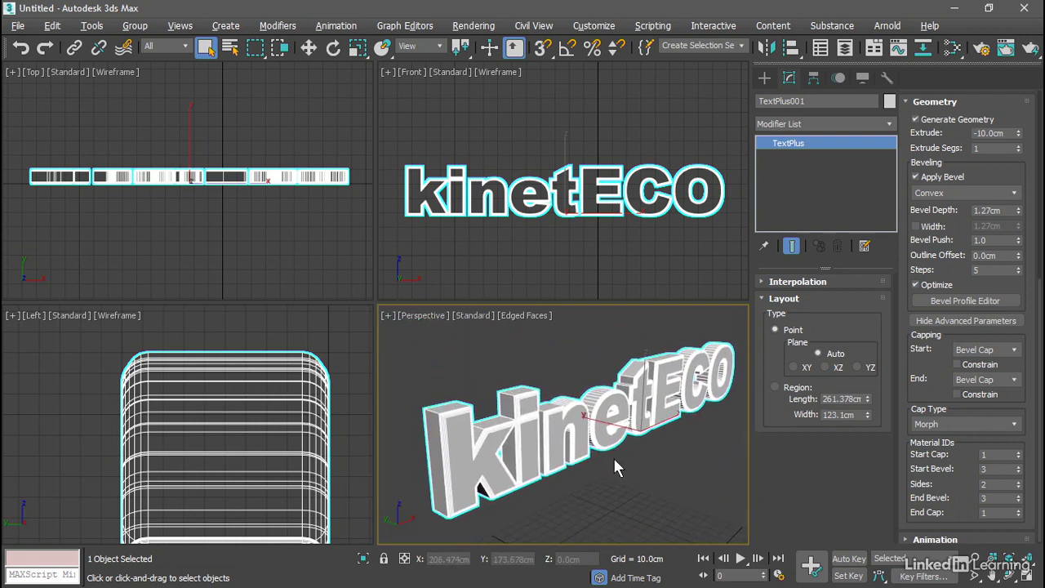
Step: Try Bevel Push values of -0.76 and 4.3 on the text and restore it to 1.0
click(1018, 242)
drag(1019, 243, 1003, 384)
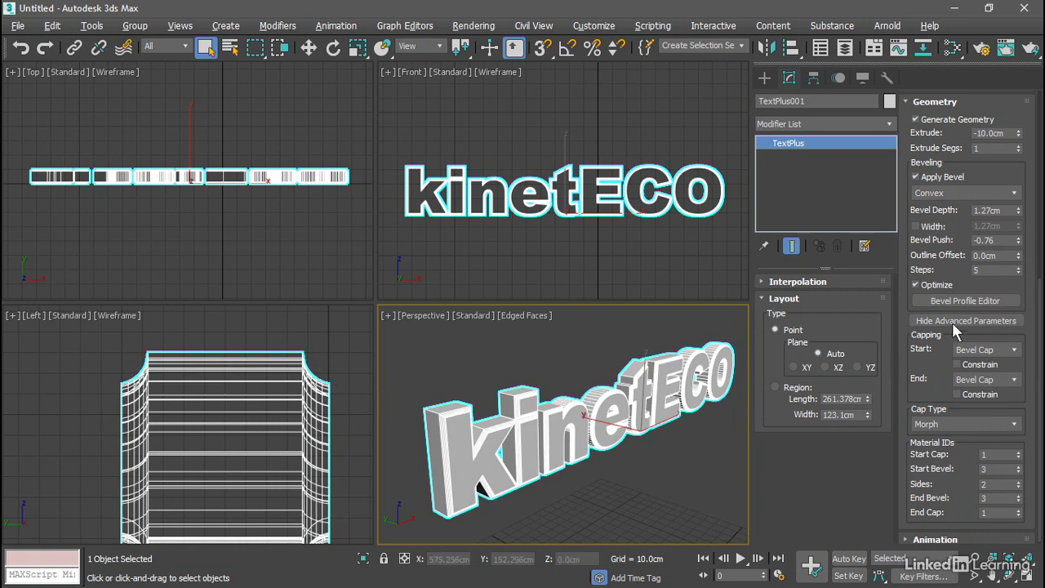
drag(1018, 242, 995, 7)
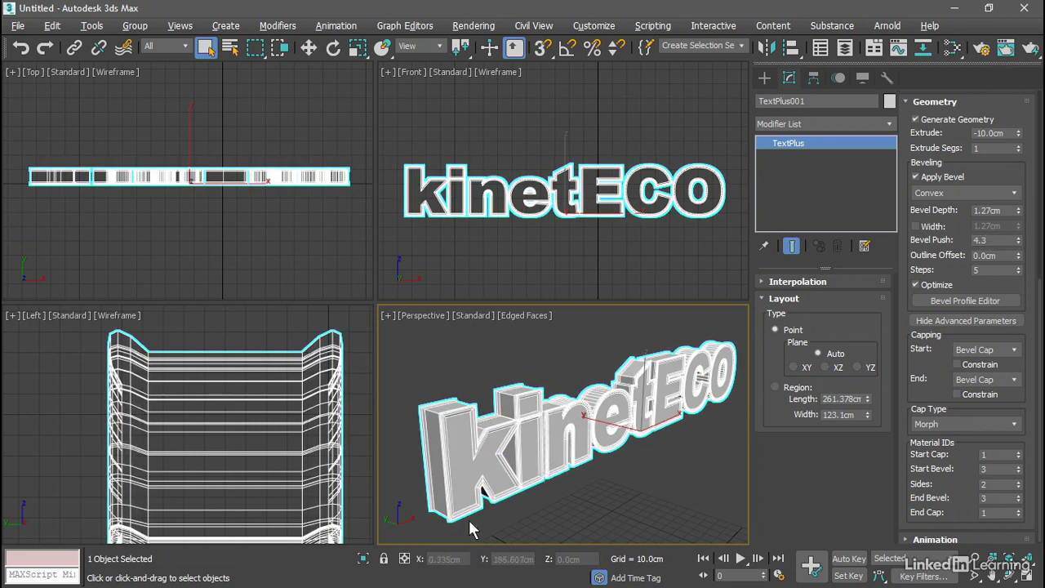
double_click(1002, 240)
text(1.0)
key(Return)
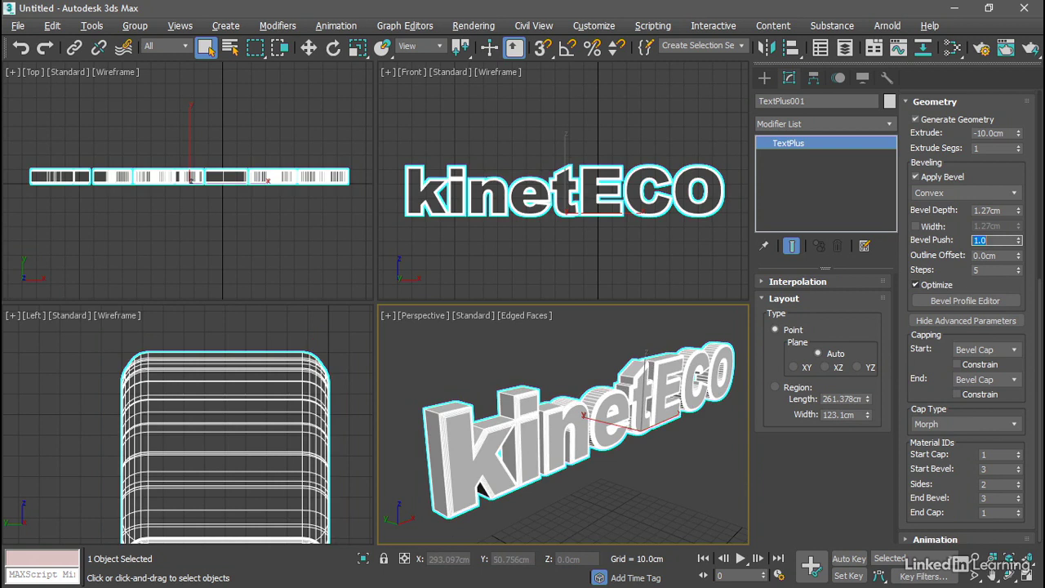
Step: Change the text's bevel preset to Linear and set its Outline Offset to -0.5 cm
click(971, 193)
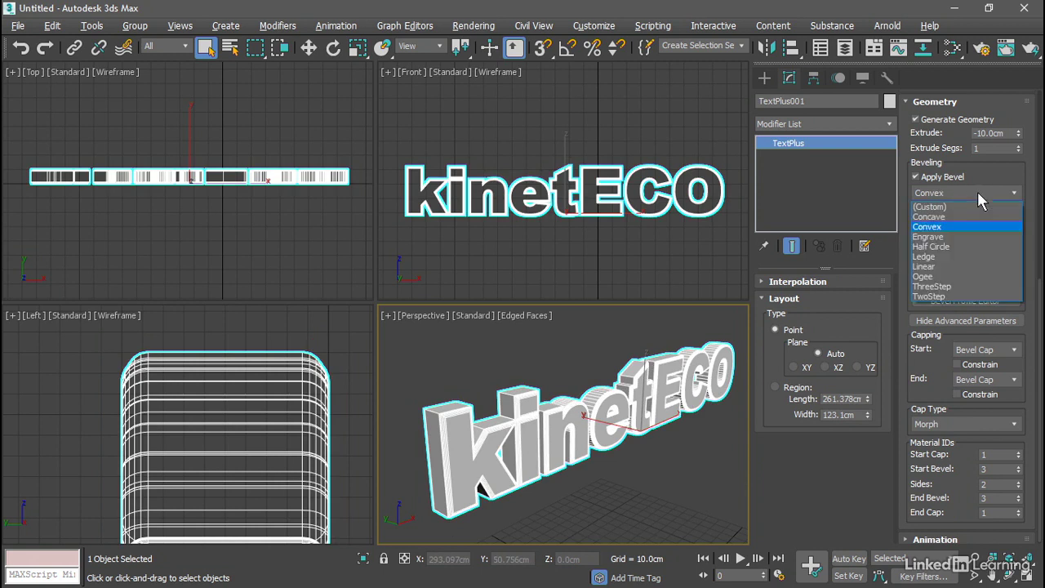
click(955, 266)
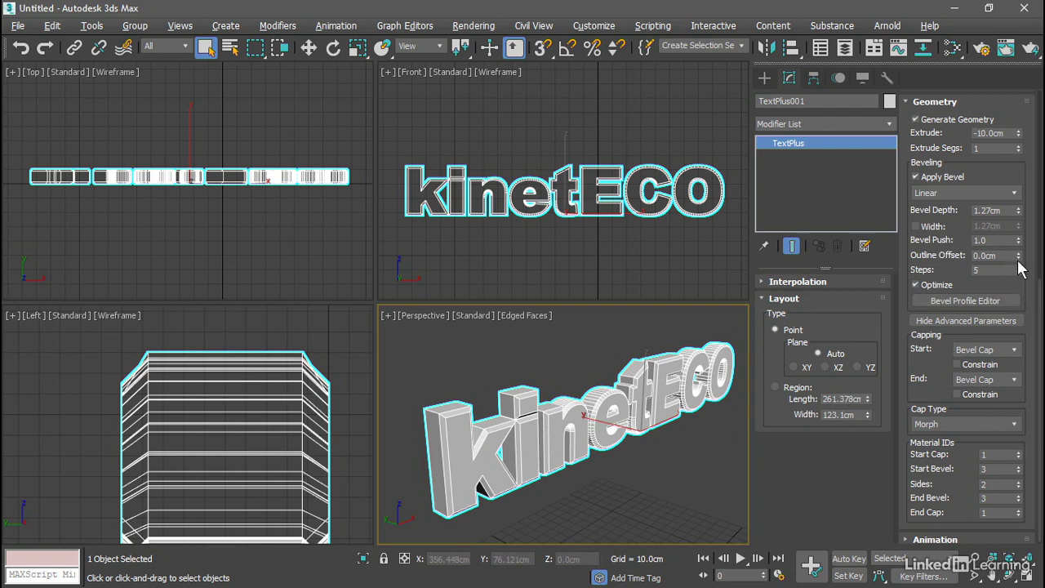
drag(1020, 258, 1011, 292)
alt+middle_drag(645, 456, 602, 455)
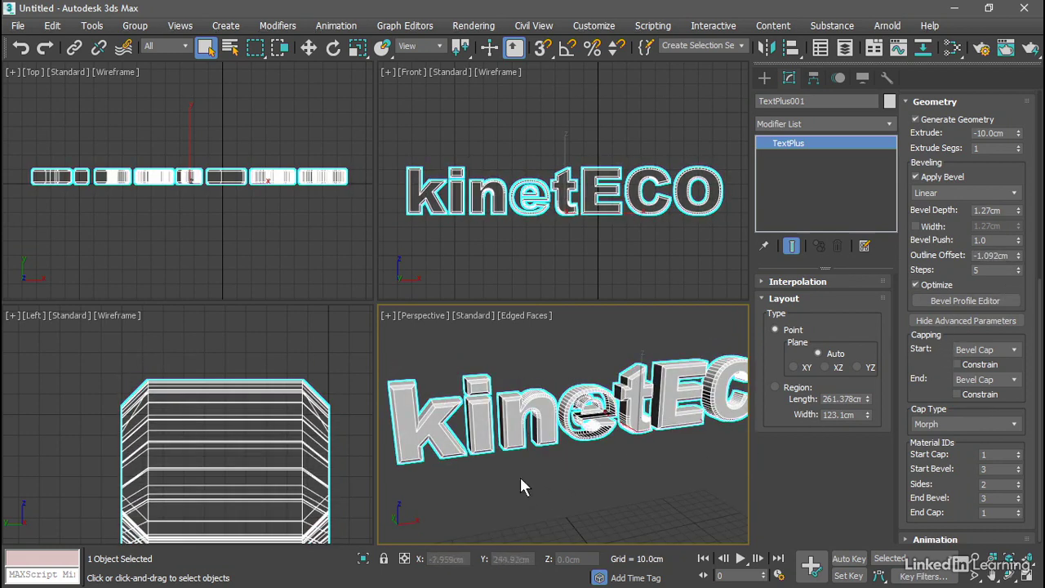
double_click(1010, 255)
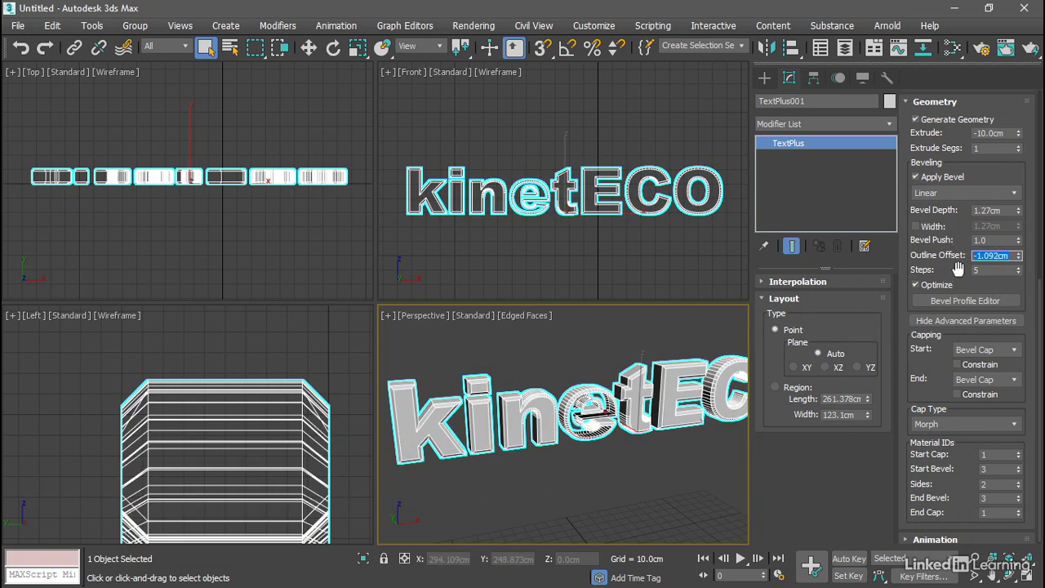
text(-0.5)
key(Return)
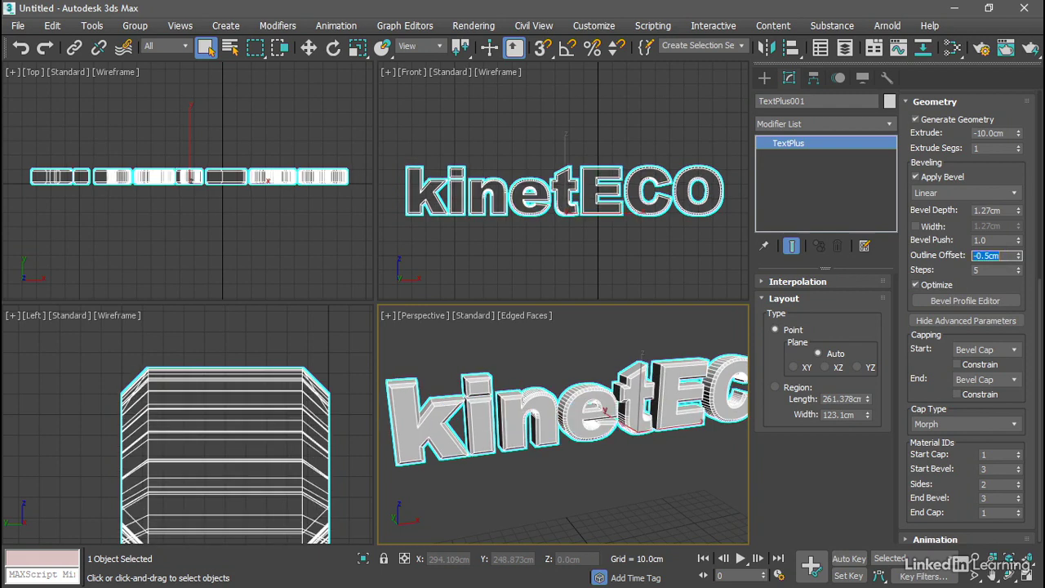
Step: Deselect the text and maximize the Perspective viewport with the whole kinetECO logo in view
click(588, 470)
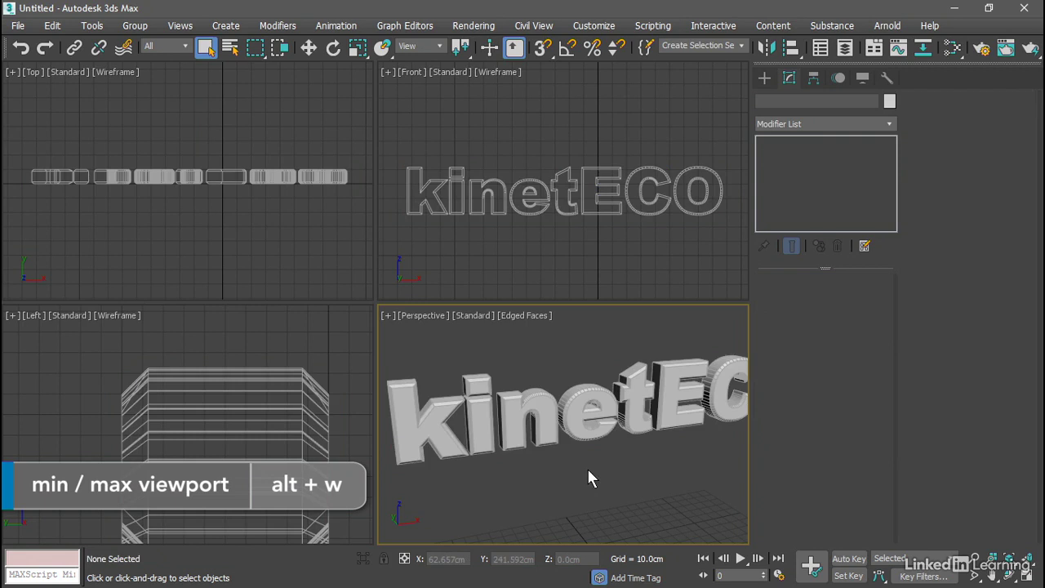
key(alt+w)
scroll(598, 360, down, 3)
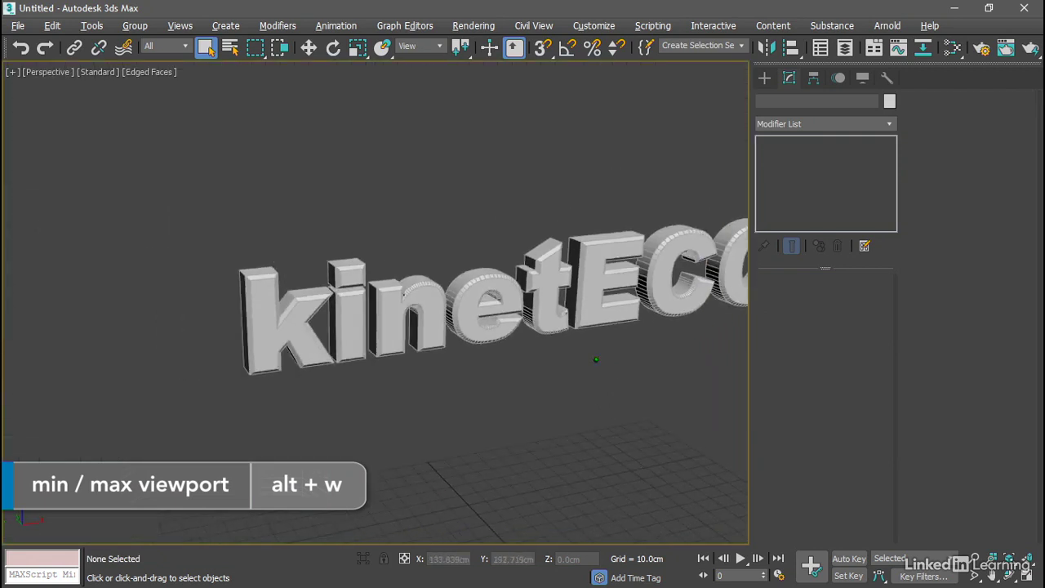
alt+middle_drag(596, 360, 561, 390)
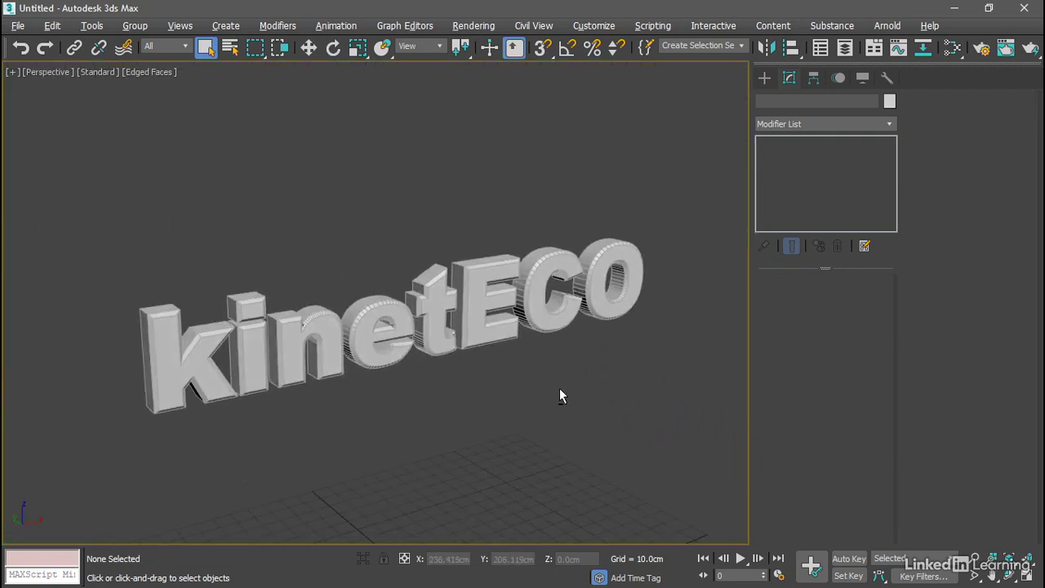